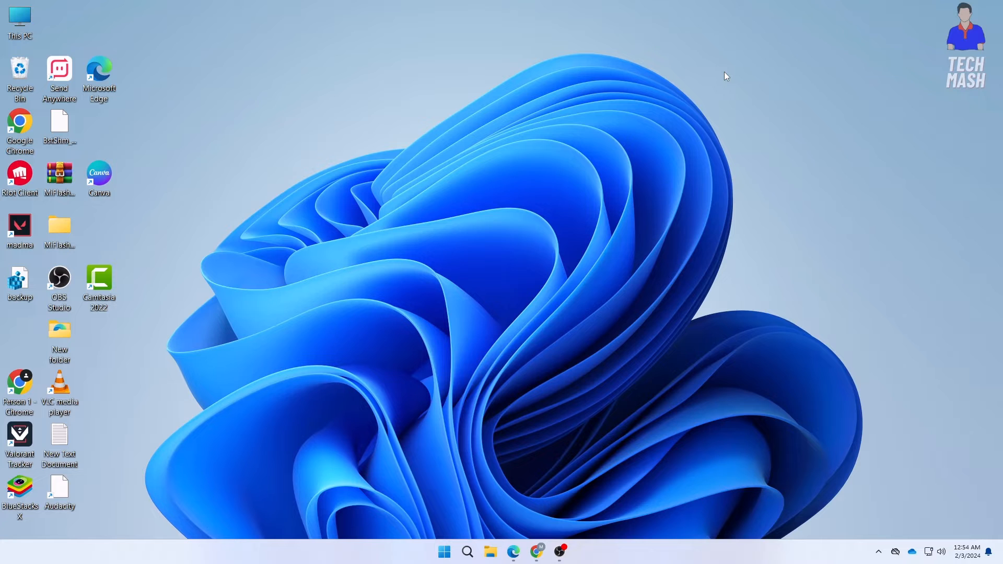
Check the memory usage in Task Manager's performance view and close Task Manager.
left_click(468, 551)
right_click(653, 556)
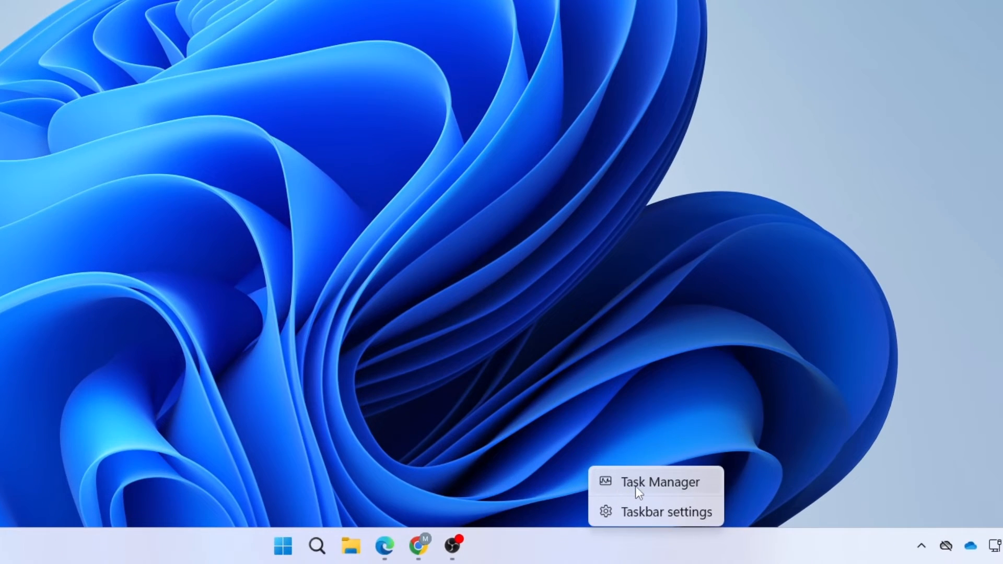
left_click(679, 513)
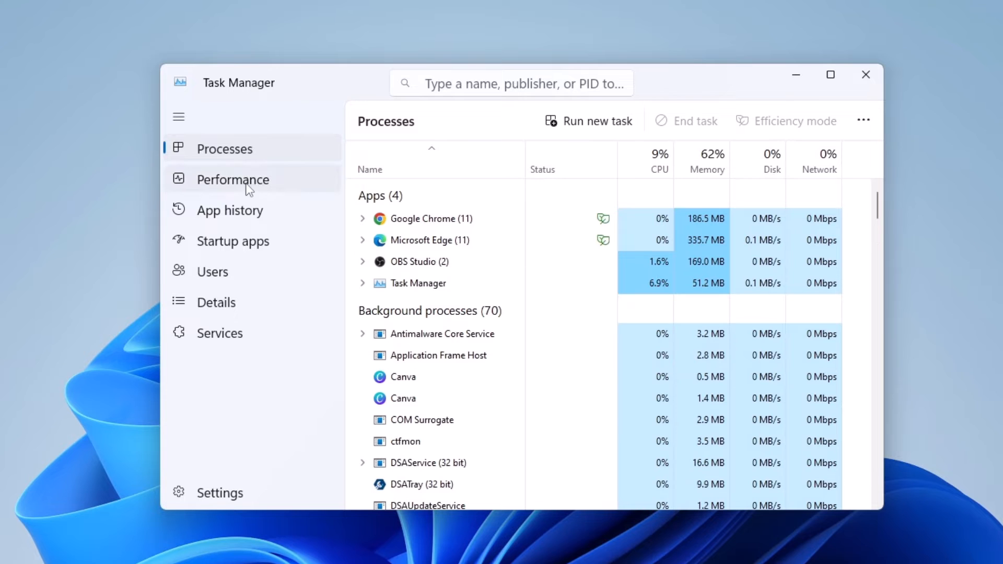
left_click(265, 183)
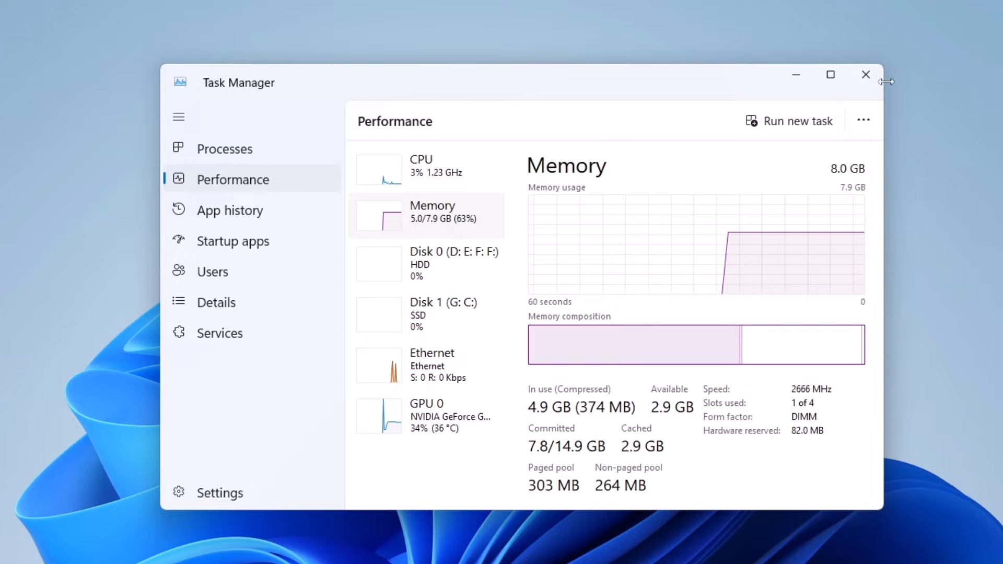
left_click(866, 74)
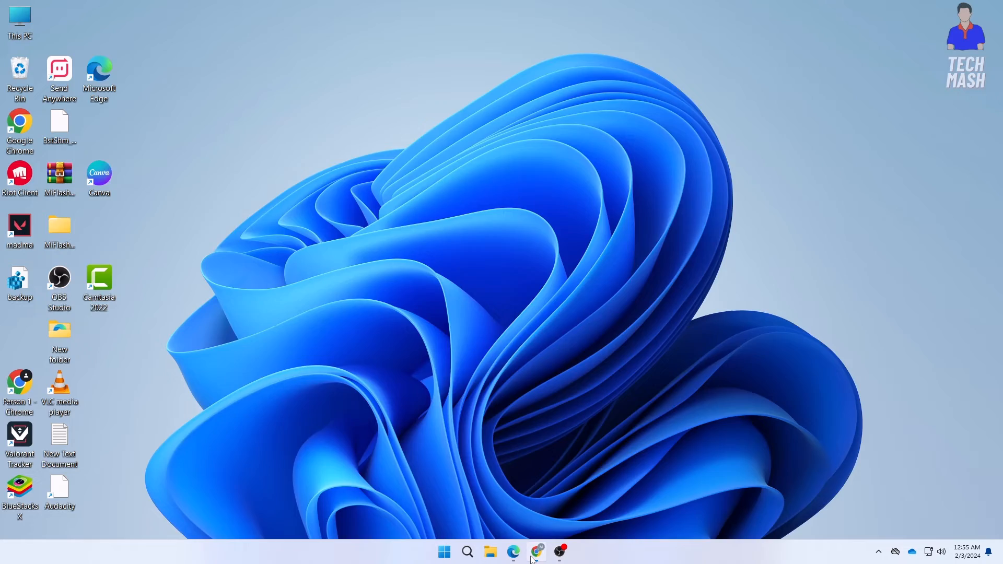
Switch to Google Chrome and open a new tab for a web search.
left_click(536, 553)
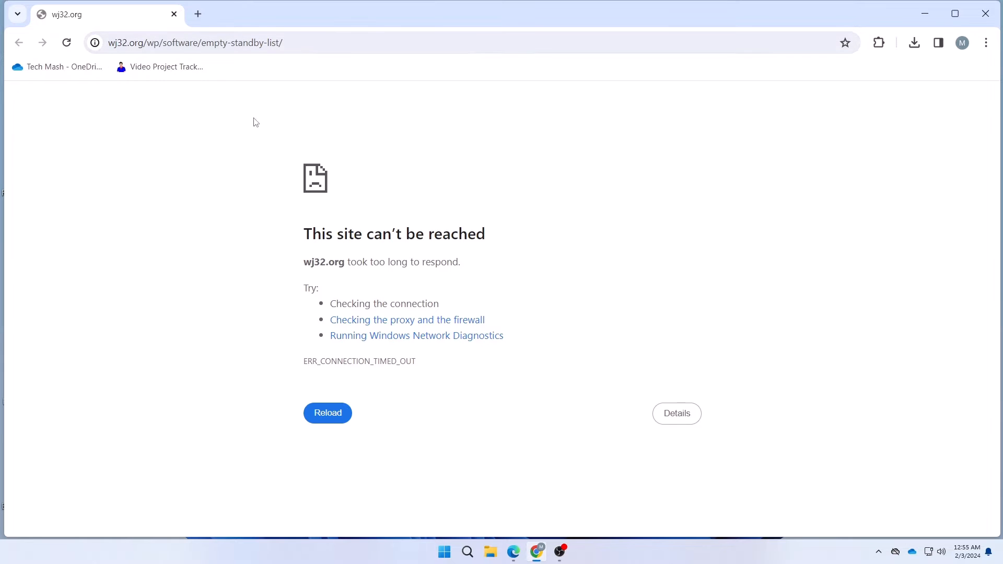
left_click(203, 14)
left_click(212, 44)
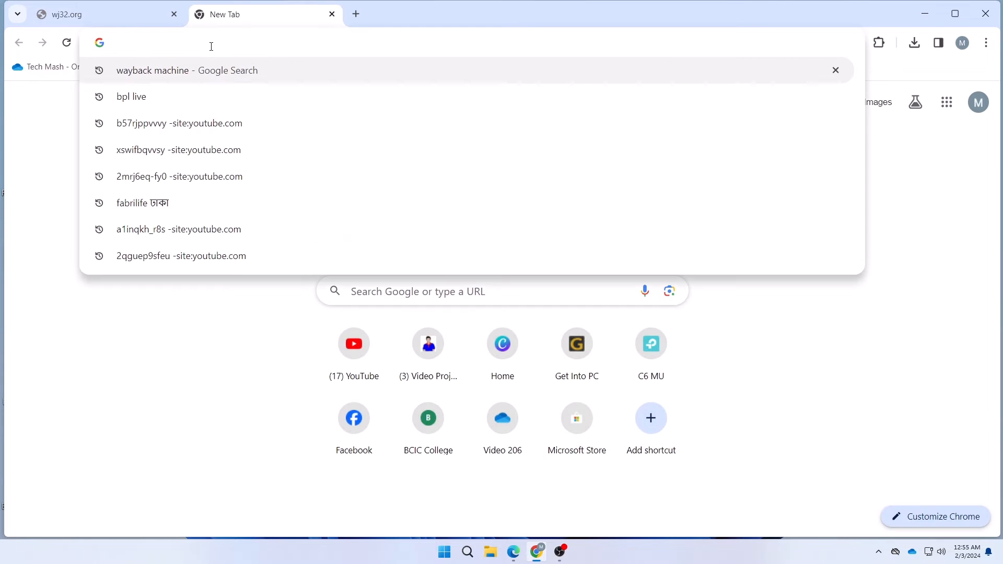
type("wayback machine")
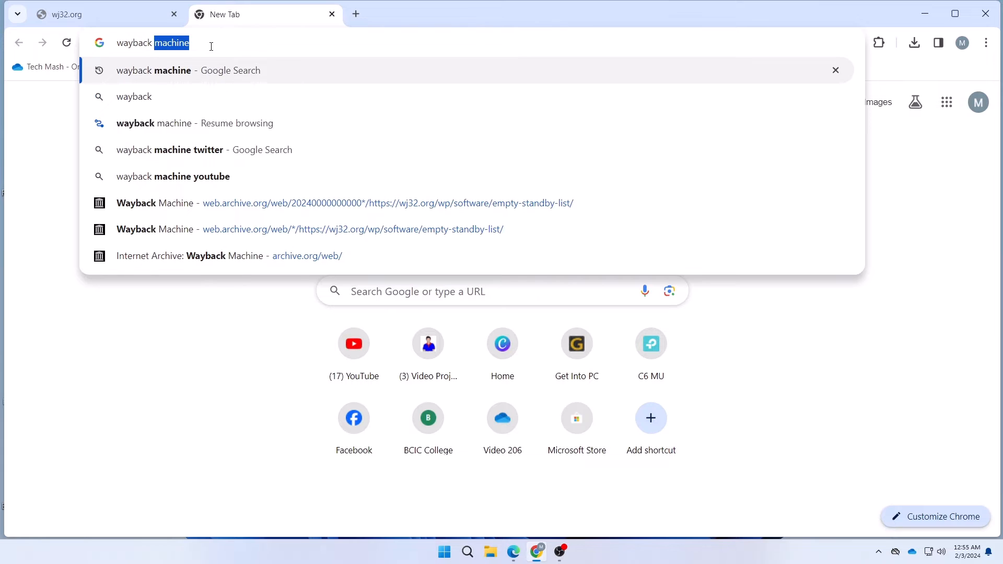
key("ctrl+a")
key("BackSpace")
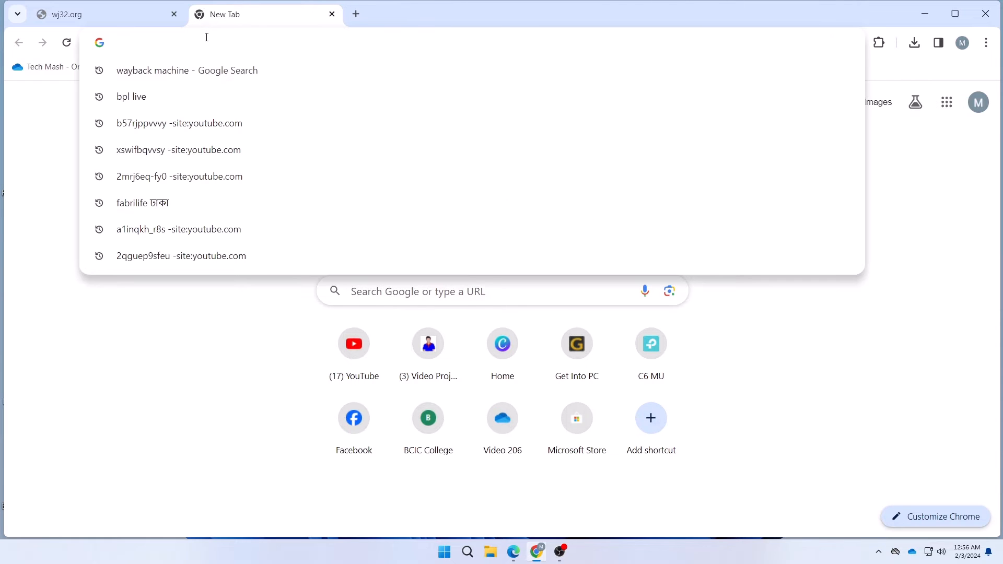
Search the web for "wayback machine" and open the Internet Archive's Wayback Machine page at archive.org/web.
type("wayback")
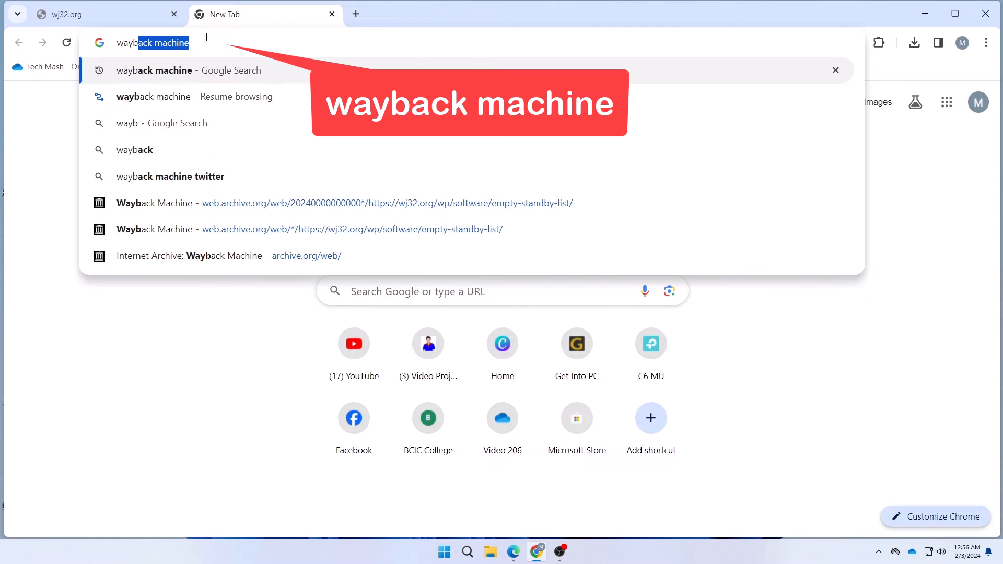
type(" machine")
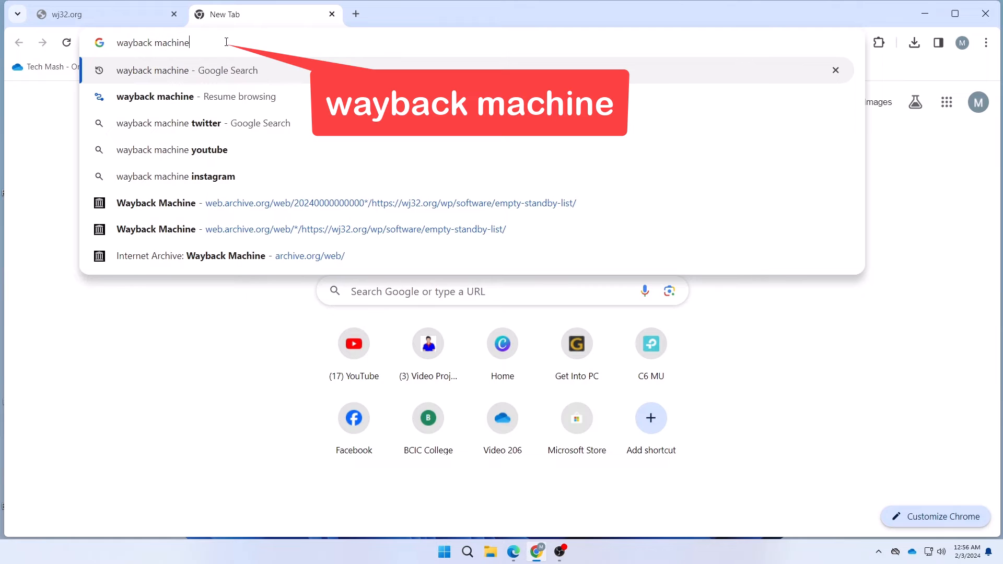
key("Return")
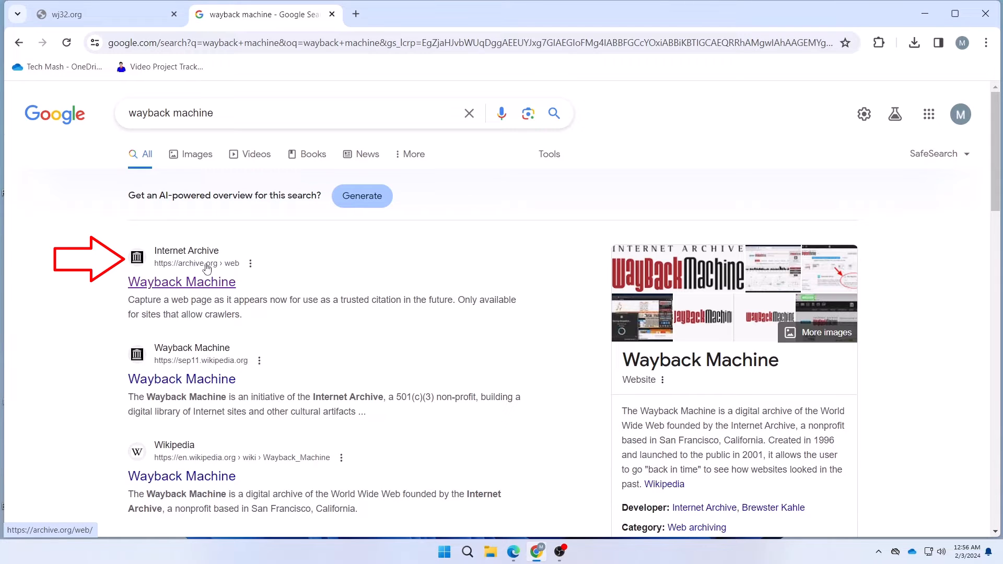
left_click(135, 289)
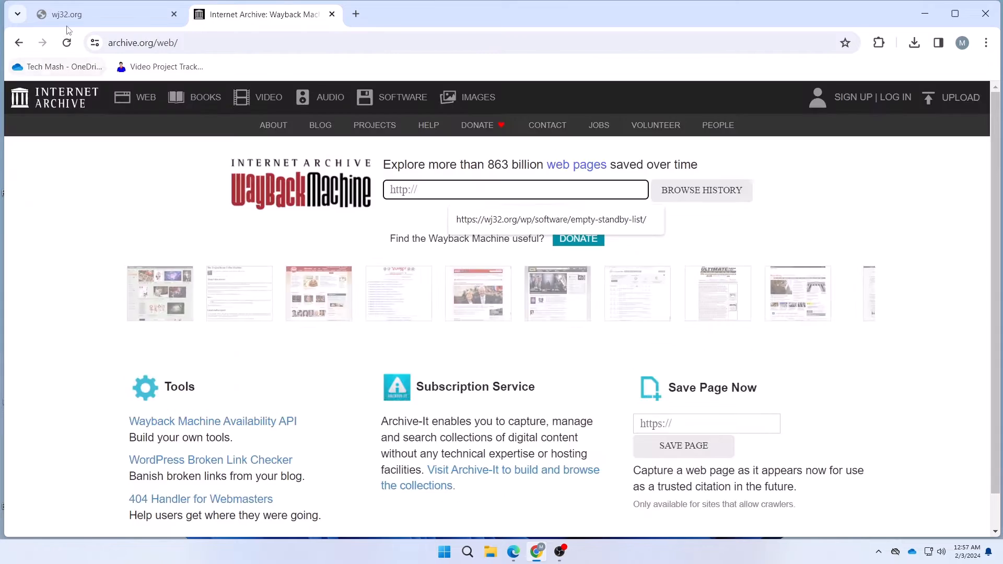
left_click(68, 19)
left_click(268, 46)
key("ctrl+c")
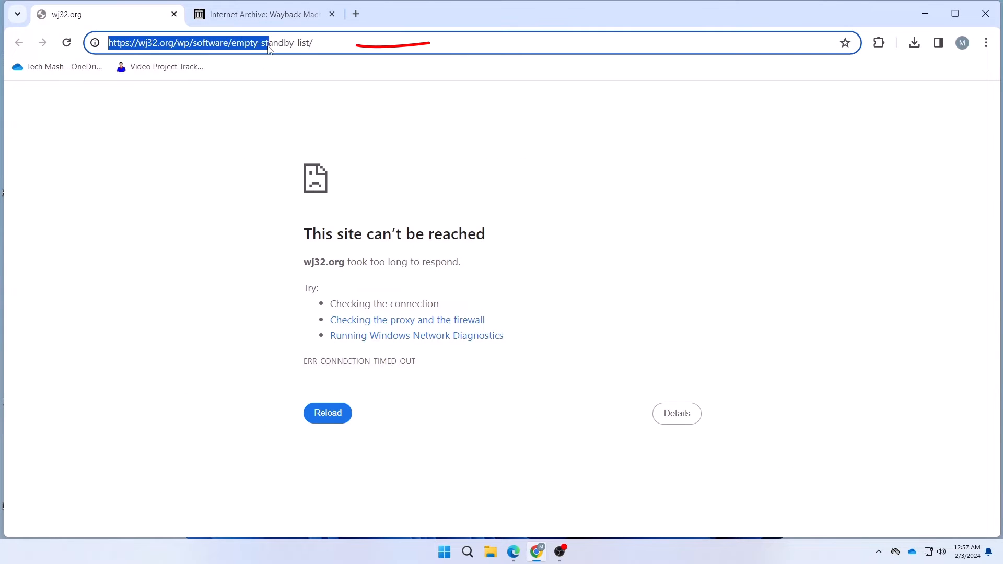
right_click(270, 48)
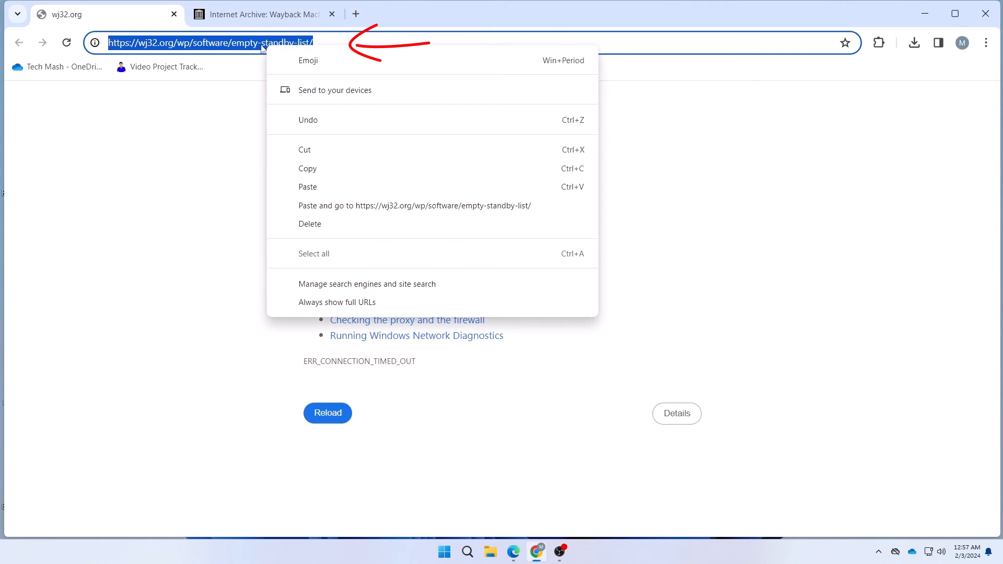
left_click(308, 169)
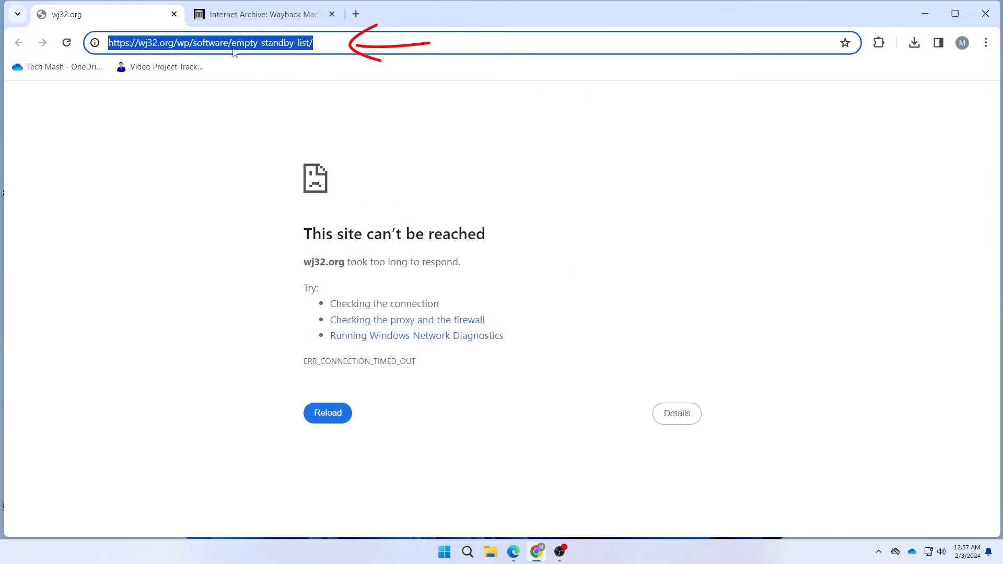
left_click(247, 16)
left_click(496, 188)
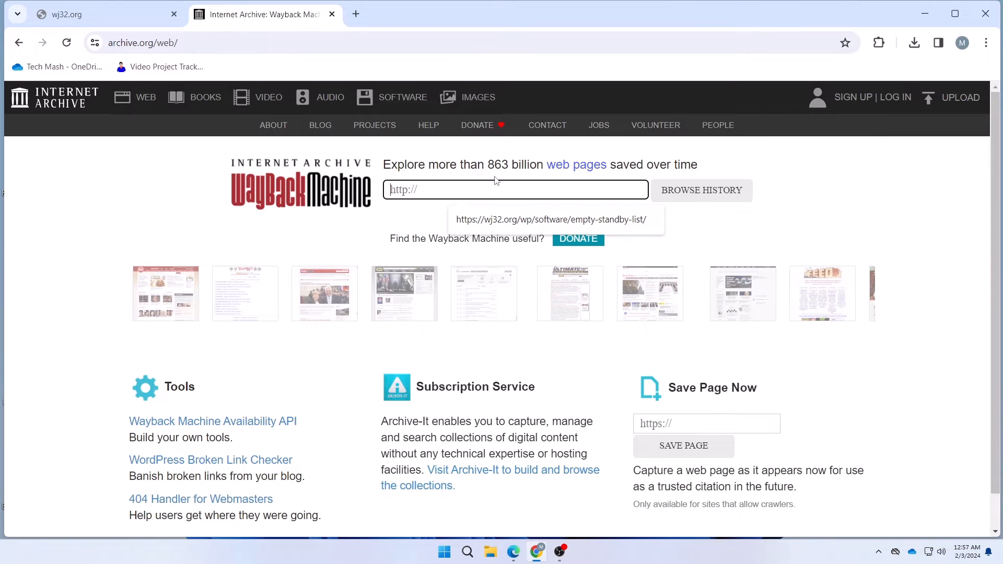
key("ctrl+v")
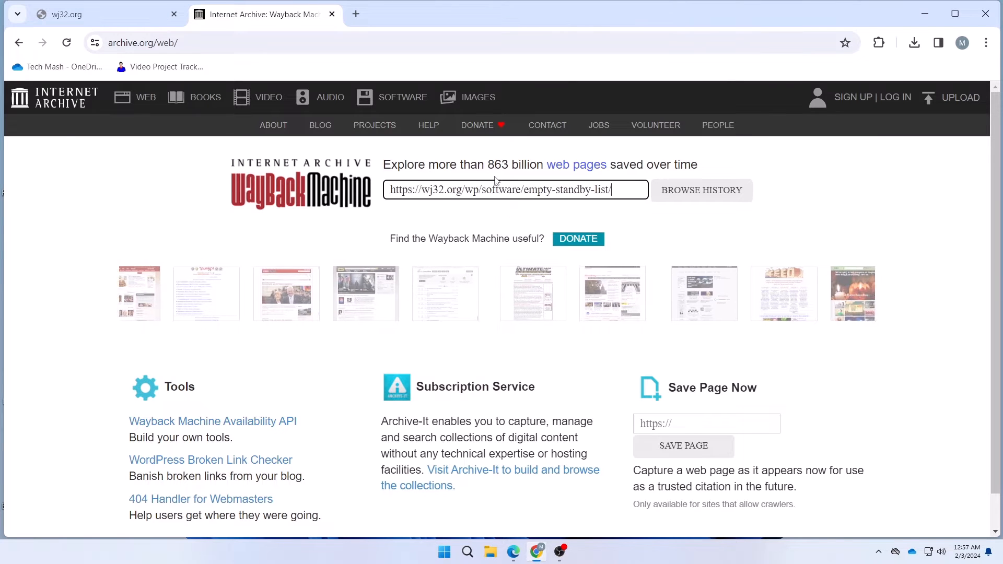
left_click(658, 187)
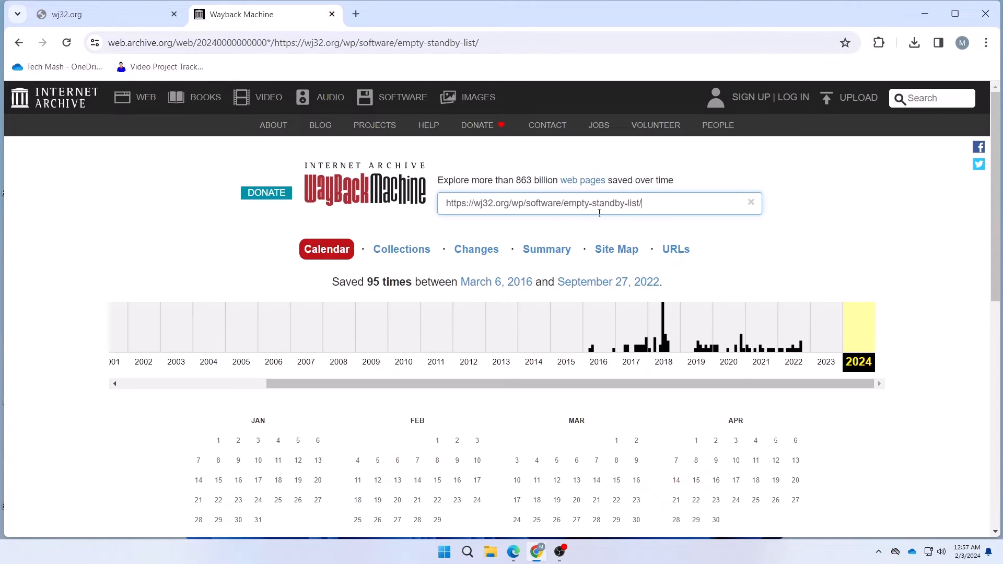
Open the June 6, 2022 snapshot of the page, download EmptyStandbyList.exe from it, and minimize the browser.
scroll(730, 324, "down", 1)
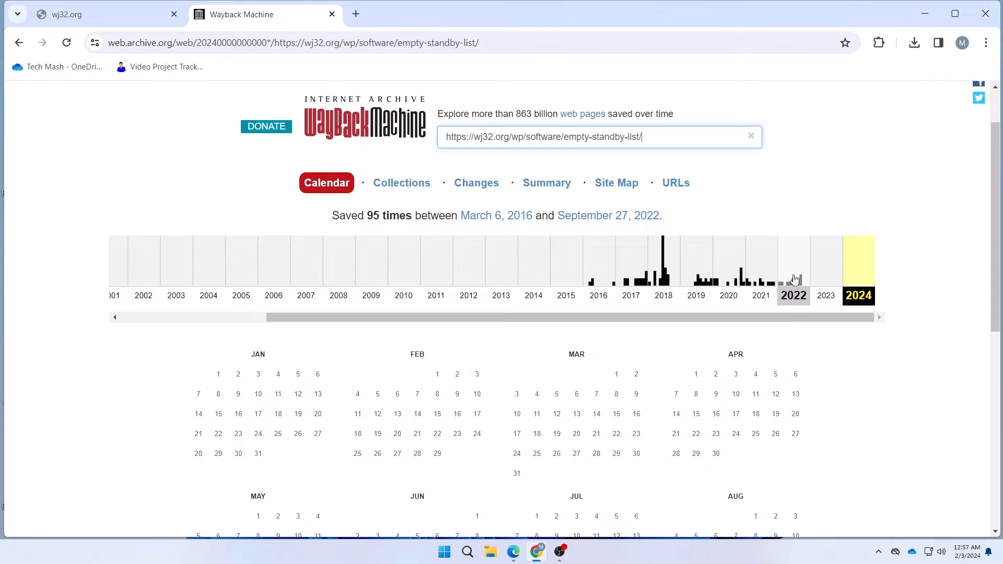
left_click(802, 276)
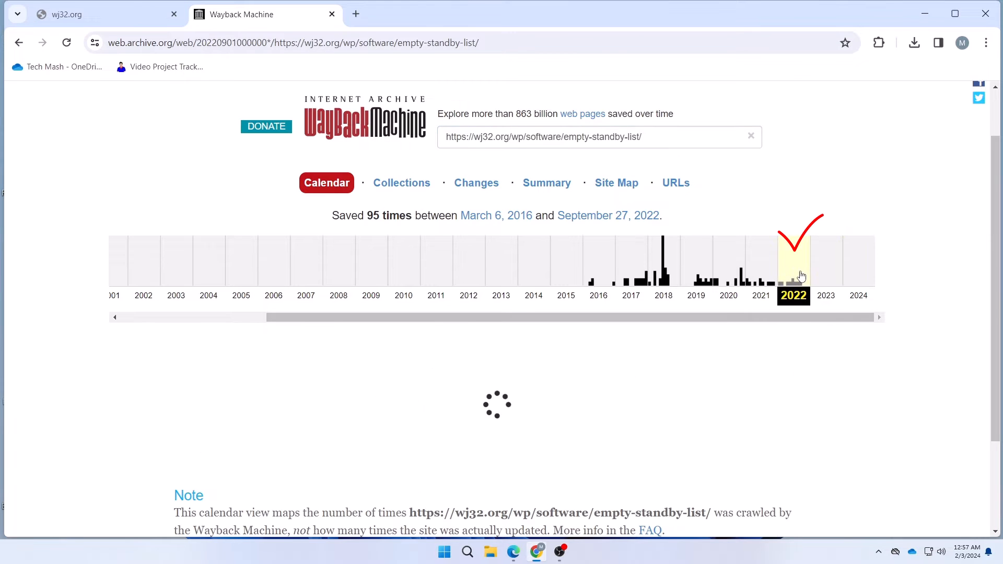
scroll(802, 284, "down", 1)
scroll(803, 284, "down", 1)
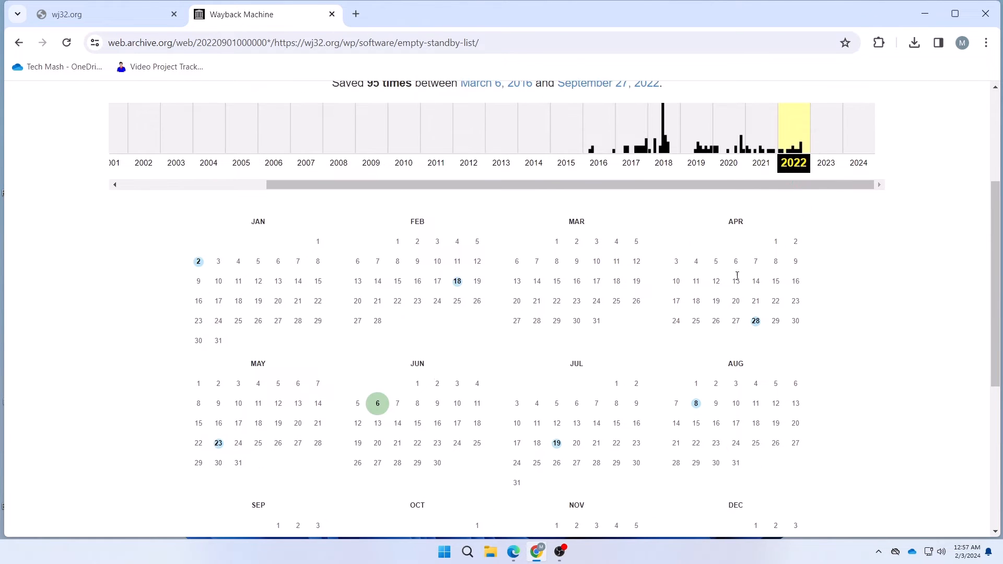
mouse_move(387, 407)
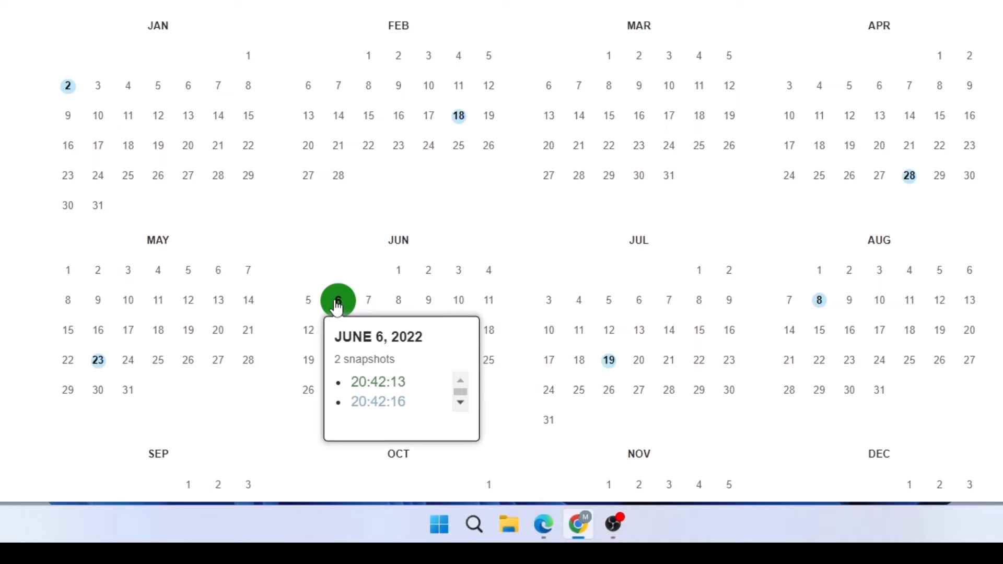
left_click(378, 387)
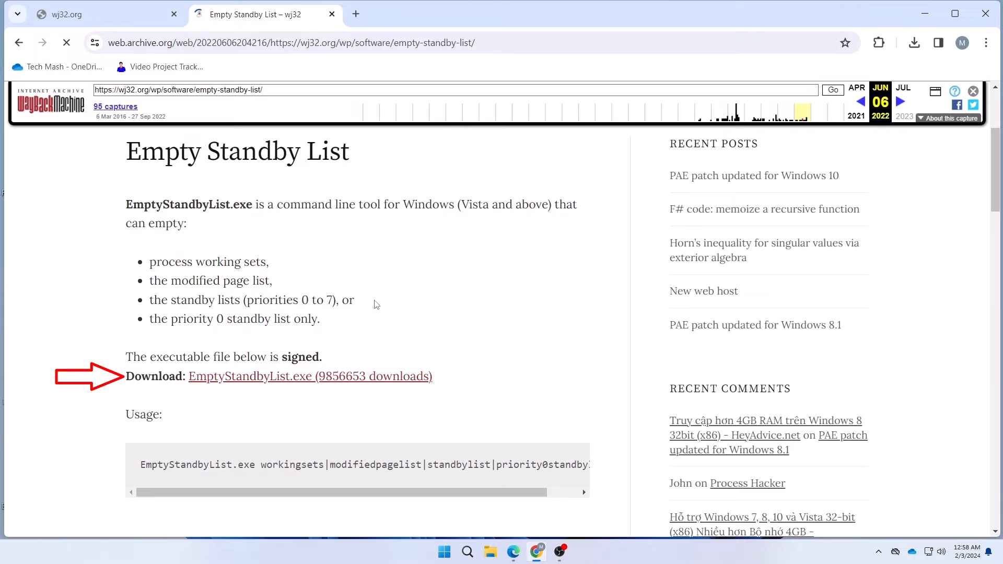
left_click(291, 380)
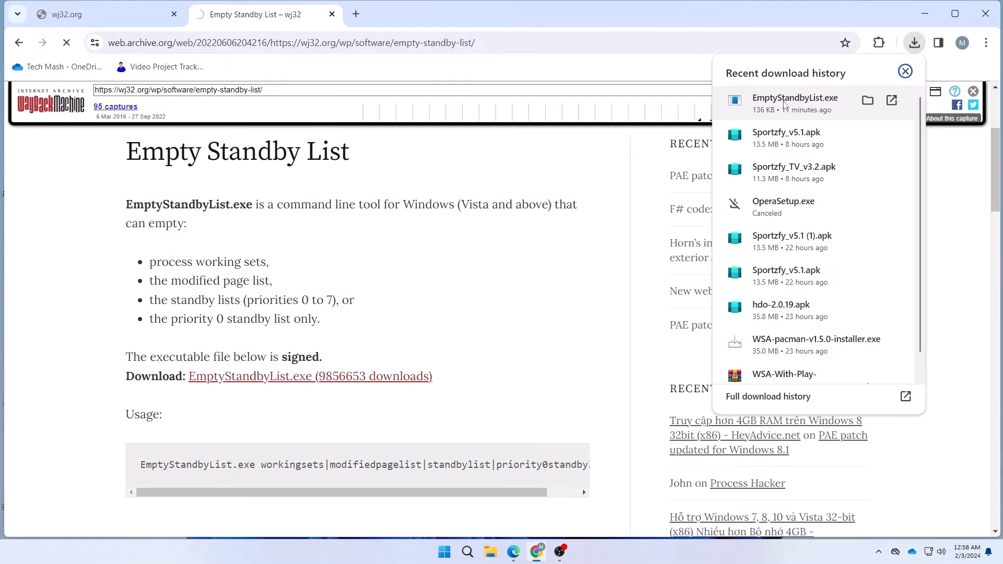
left_click(923, 14)
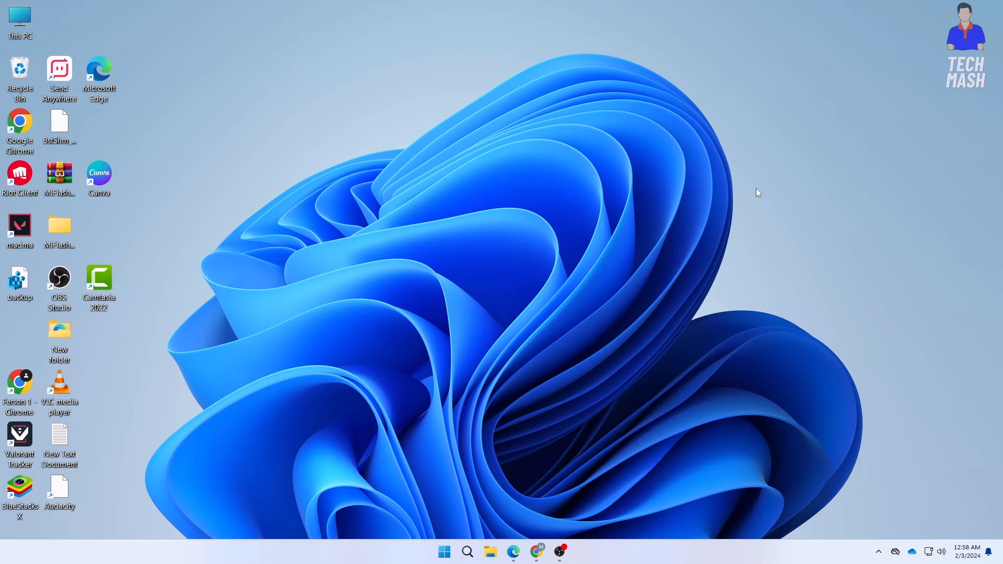
Open Task Scheduler and start a new non-basic task named "Ram Cache clear".
key("super+s")
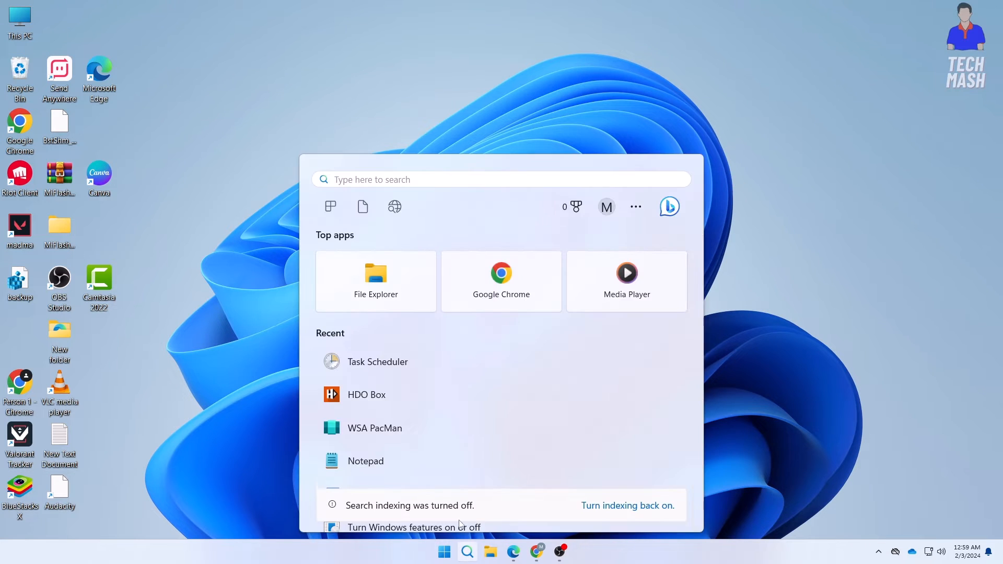
type("task")
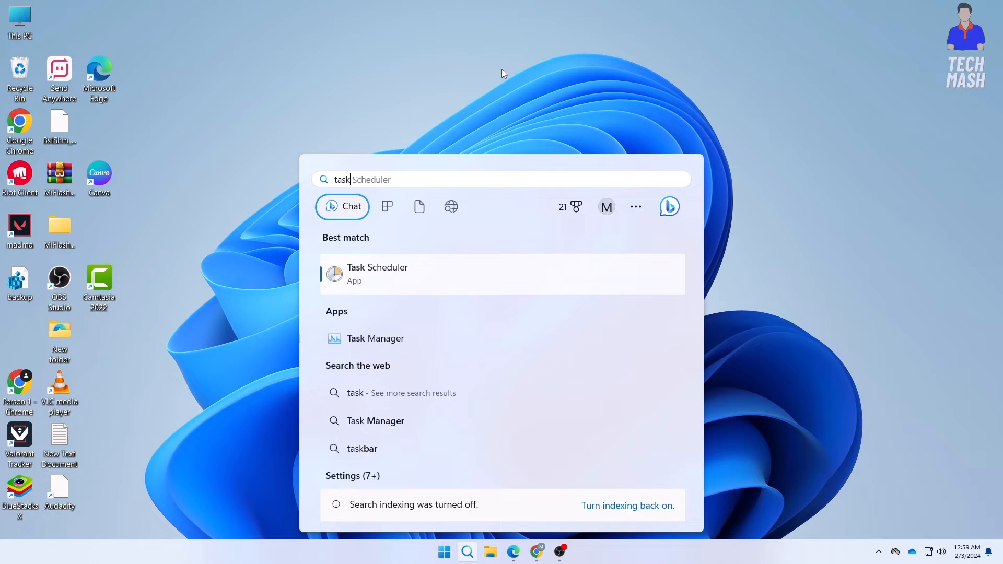
key("Right")
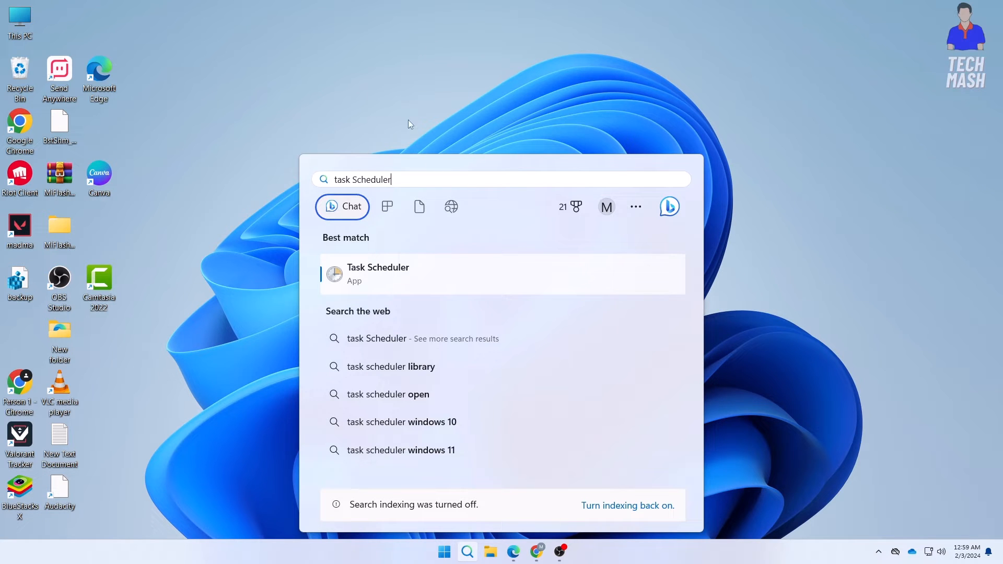
left_click(385, 277)
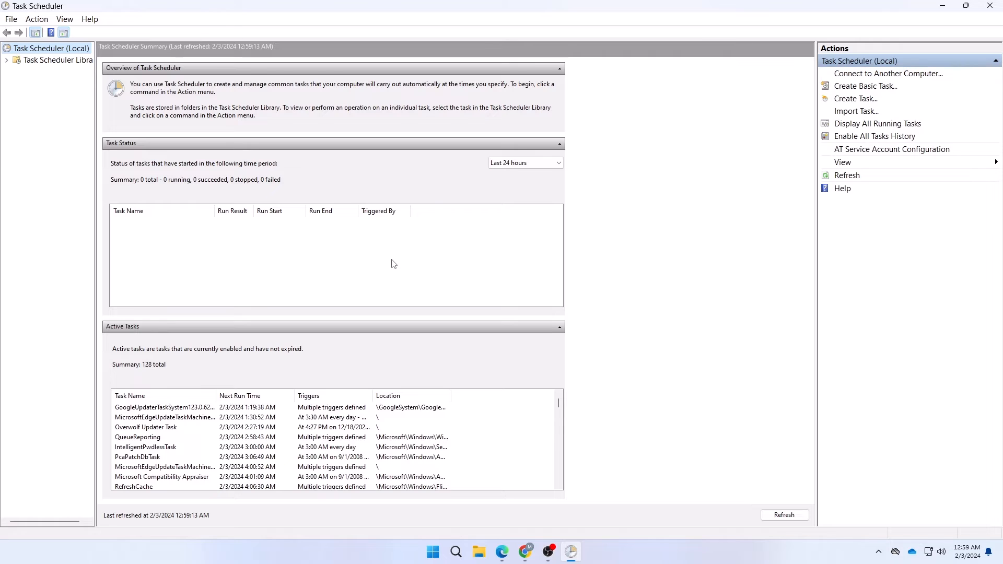
left_click(853, 99)
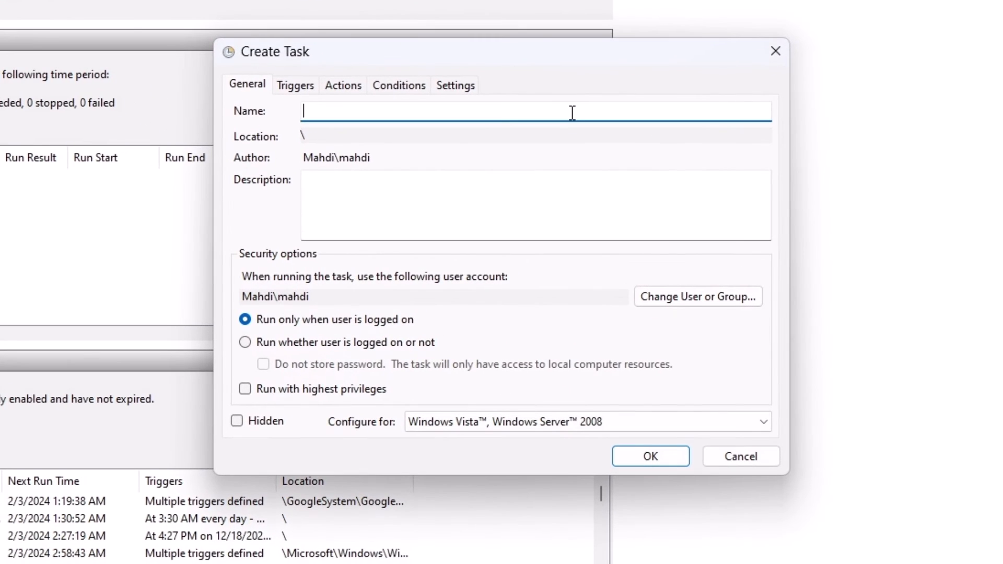
type("Ram Cache clear")
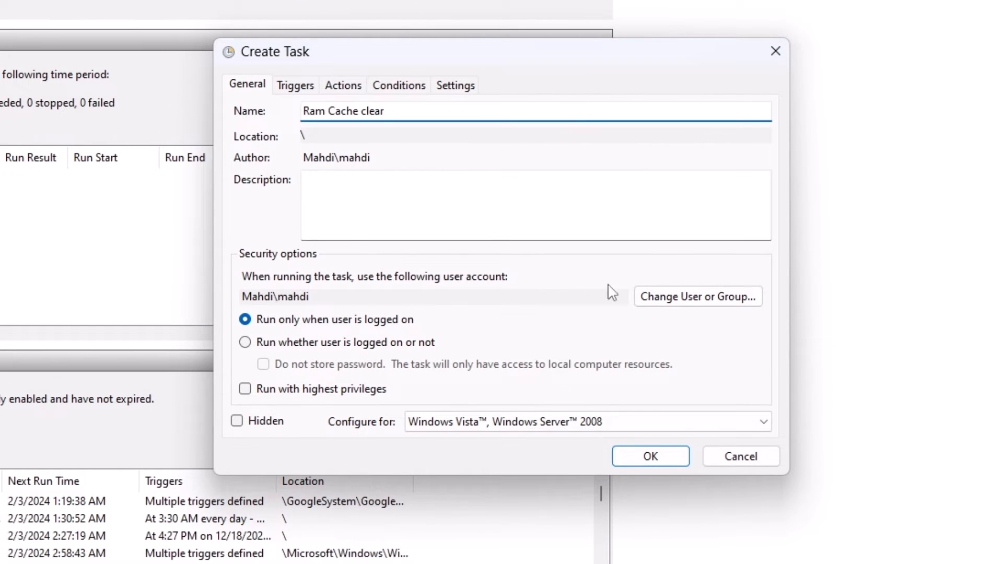
Find the built-in SYSTEM account through the advanced user search and set it as the account that runs the task.
left_click(713, 302)
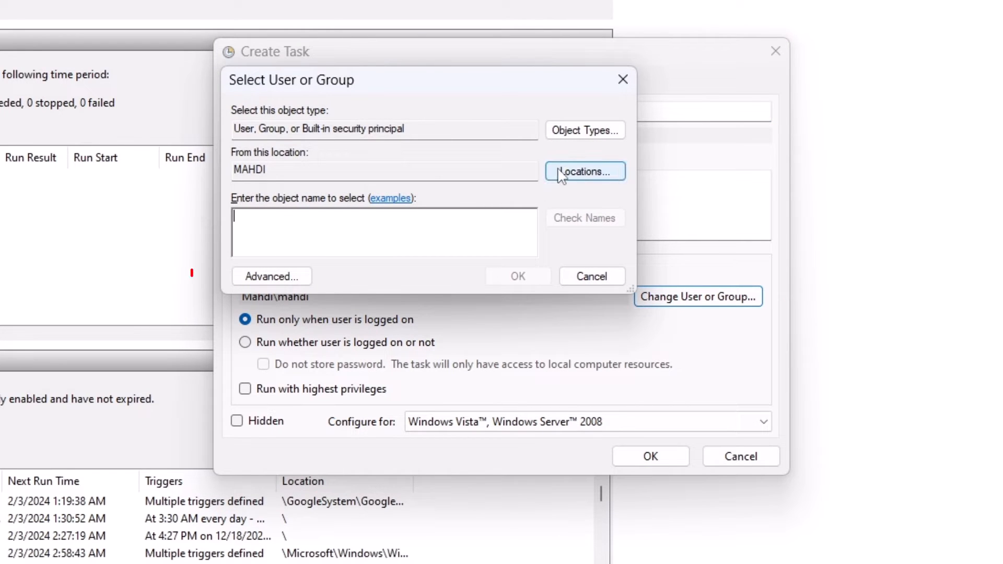
left_click(283, 275)
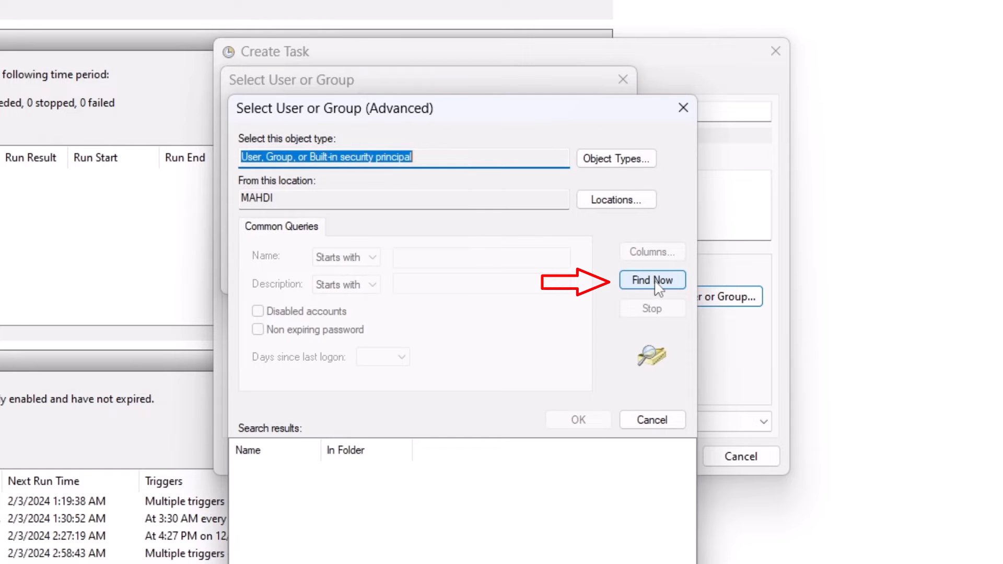
left_click(656, 282)
scroll(341, 531, "down", 1)
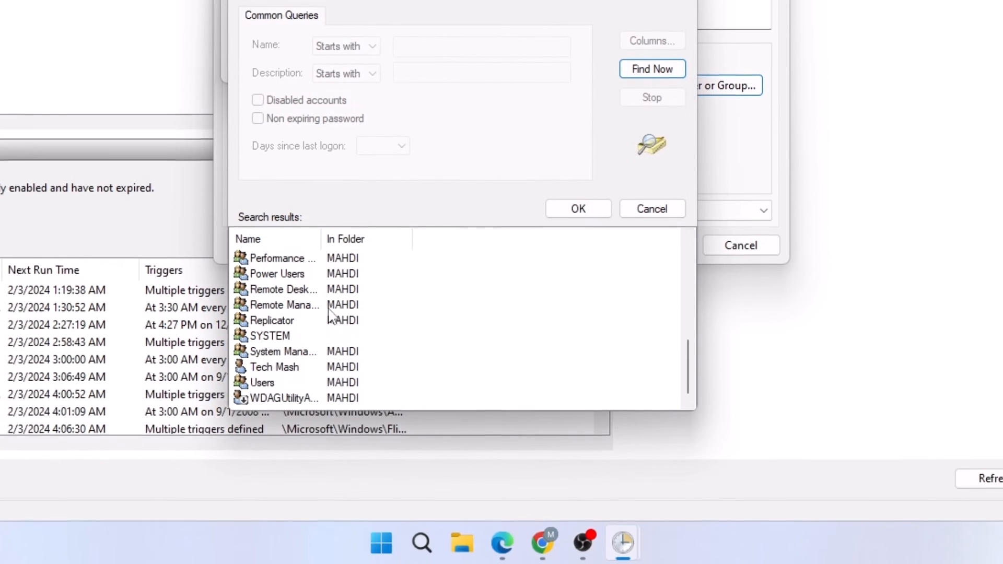
left_click(280, 336)
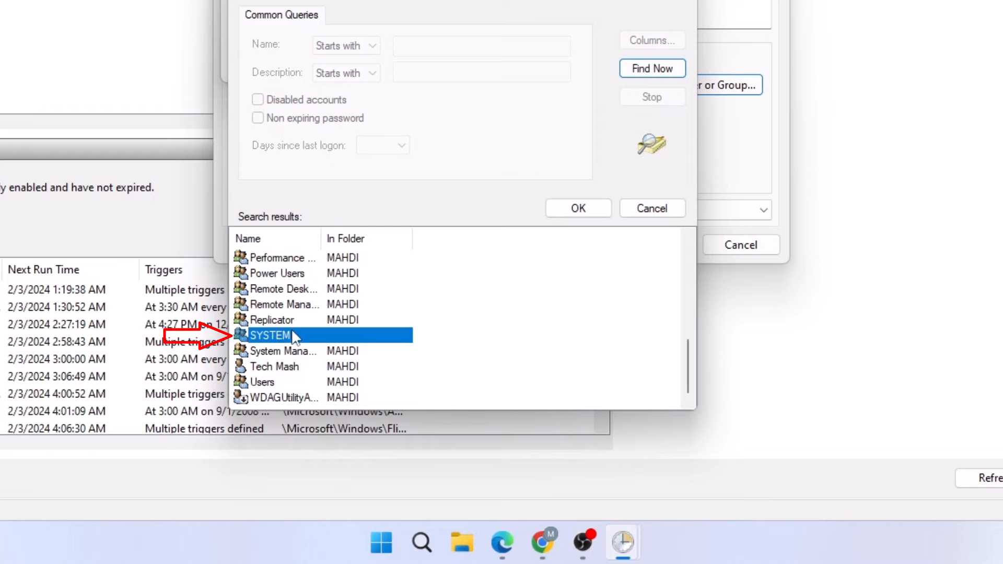
double_click(276, 335)
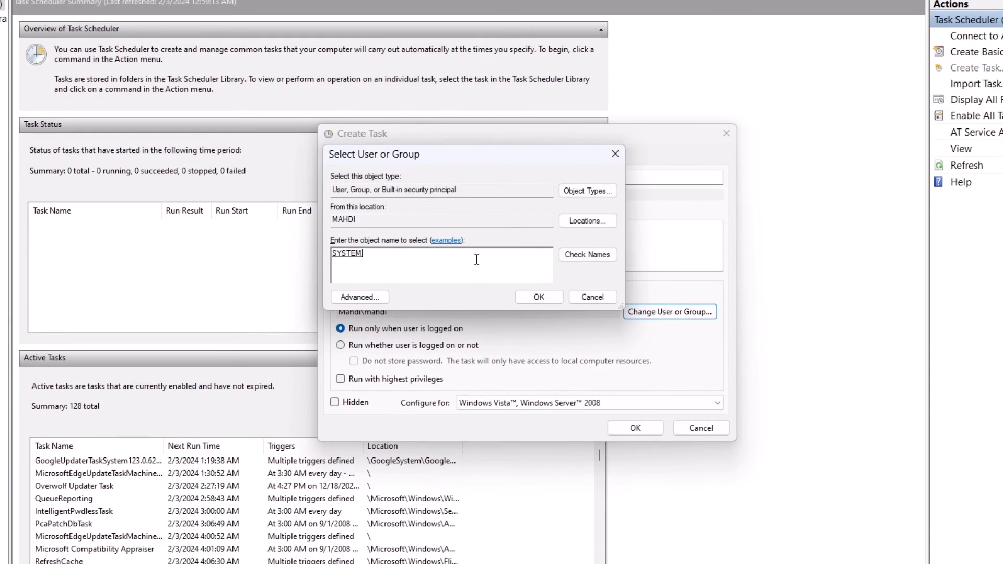
left_click(539, 297)
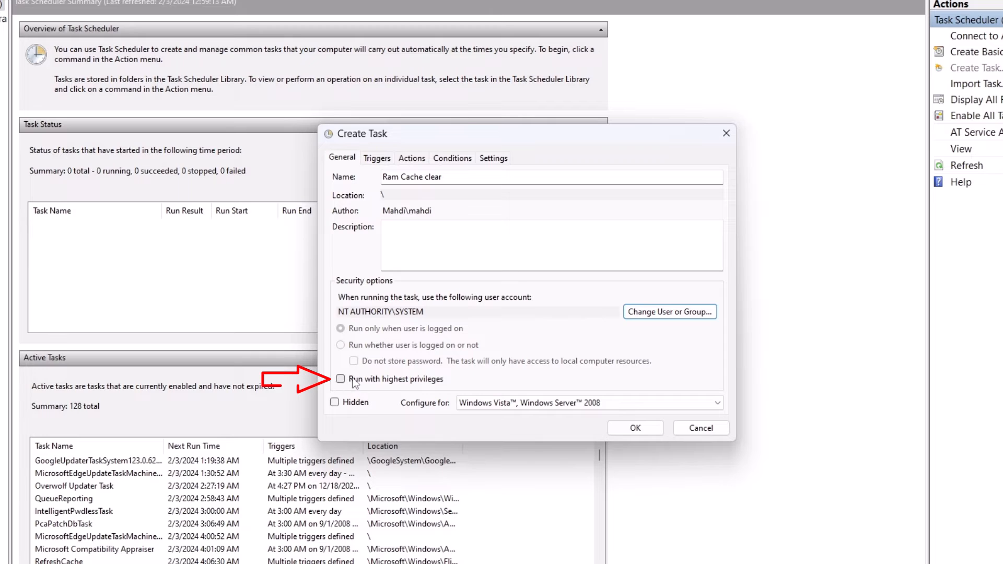
Make the task run with highest privileges and configure it for Windows 10.
left_click(340, 379)
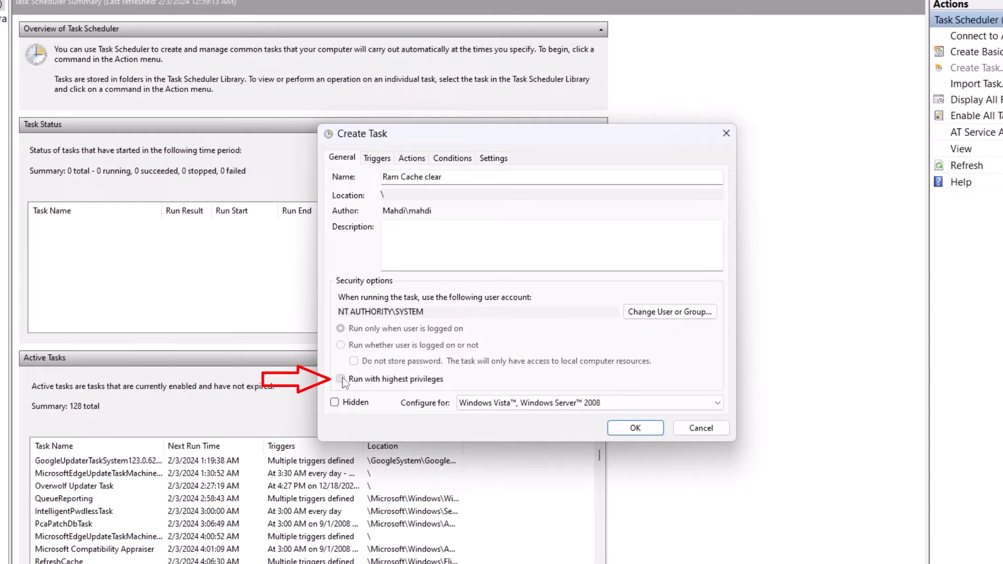
left_click(497, 406)
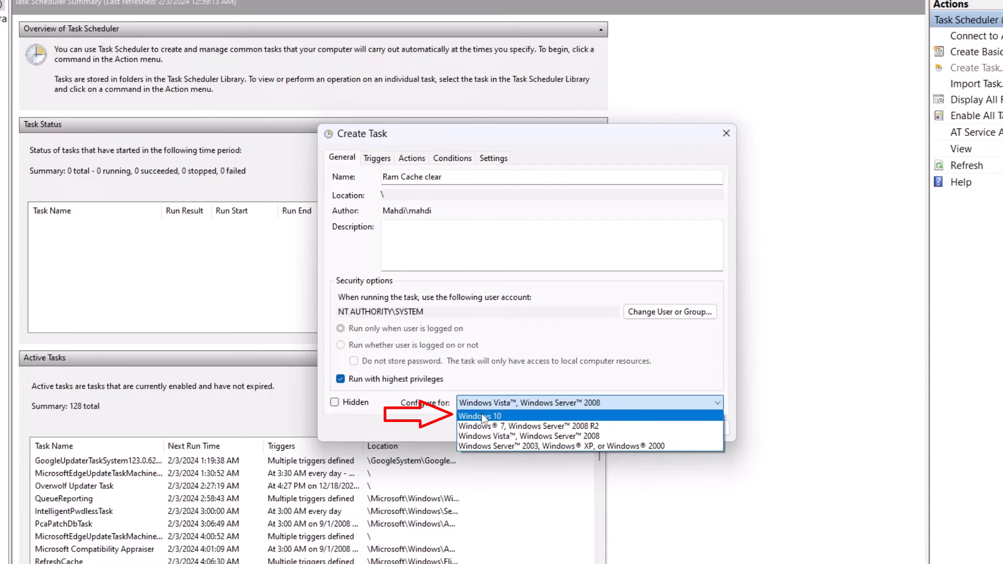
left_click(481, 416)
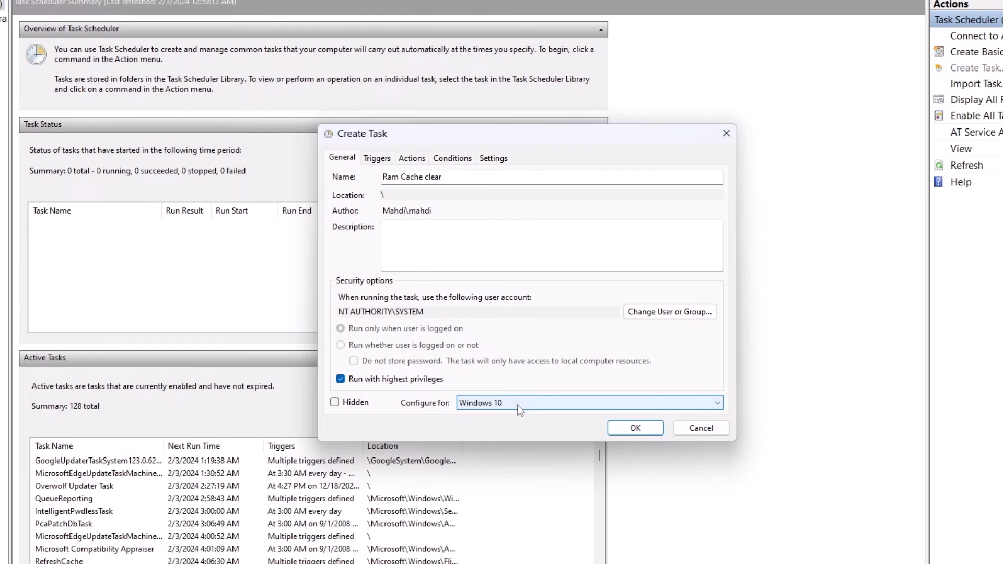
Add a one-time scheduled trigger to the task that repeats every 5 minutes indefinitely.
left_click(378, 159)
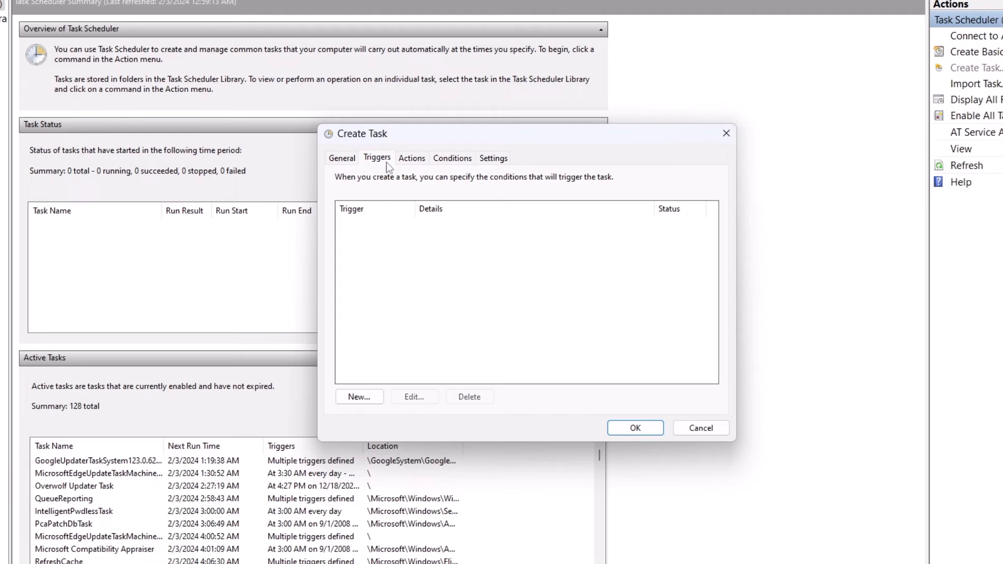
left_click(373, 398)
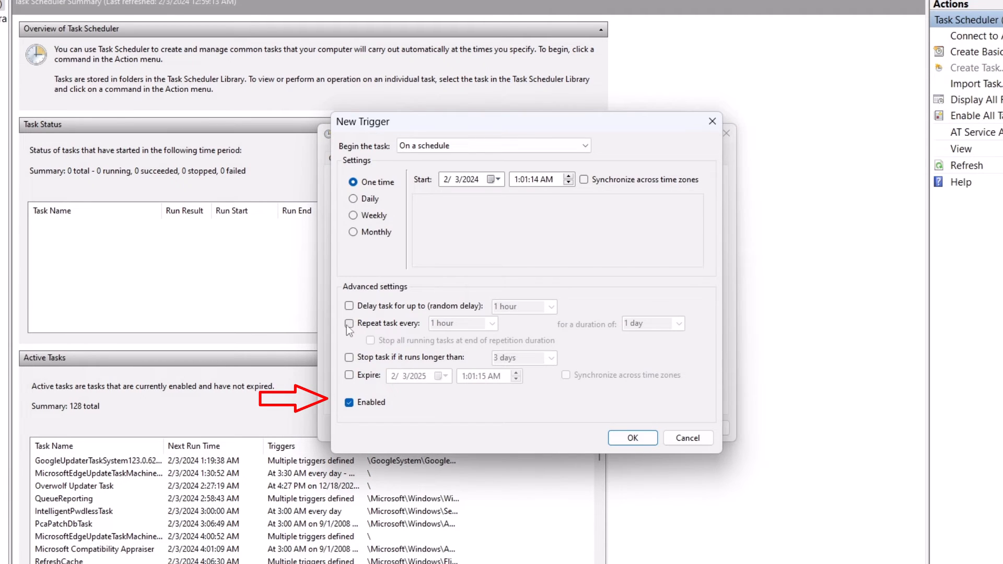
left_click(350, 324)
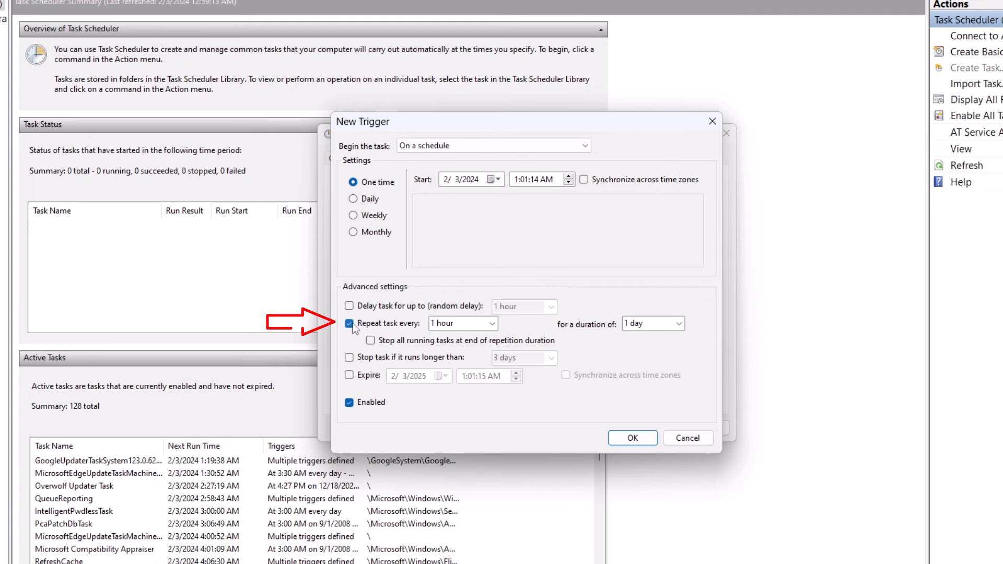
left_click(493, 325)
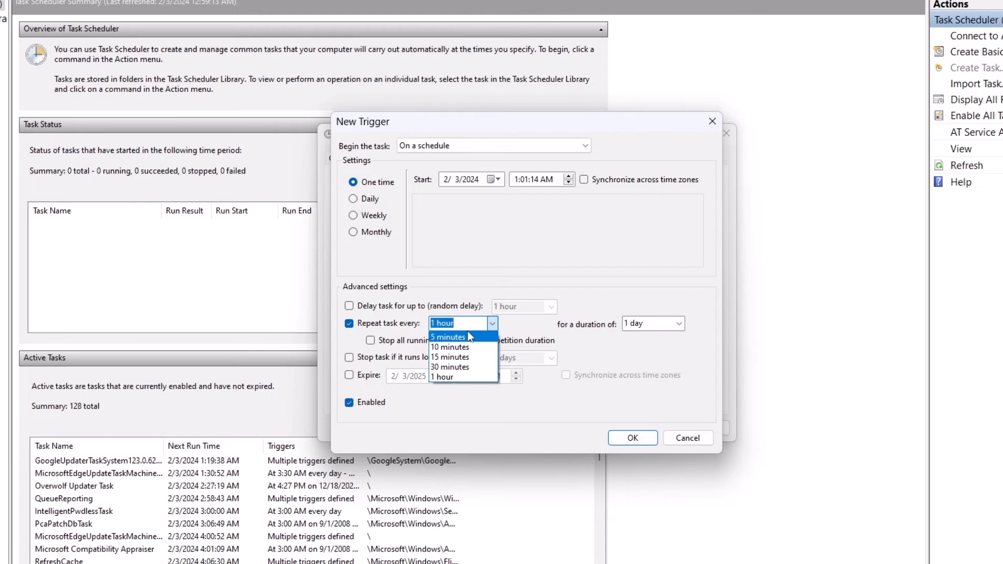
left_click(467, 337)
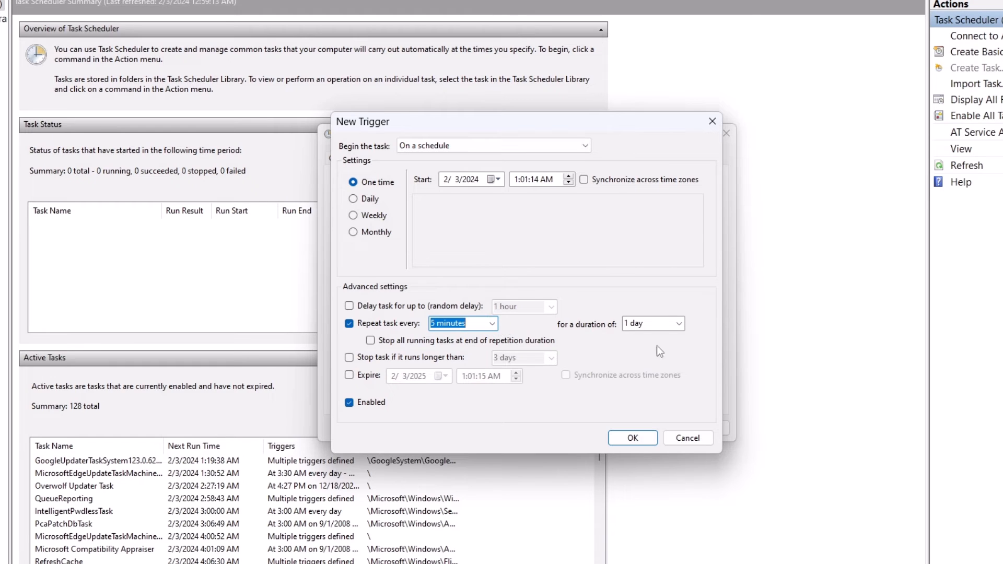
left_click(679, 324)
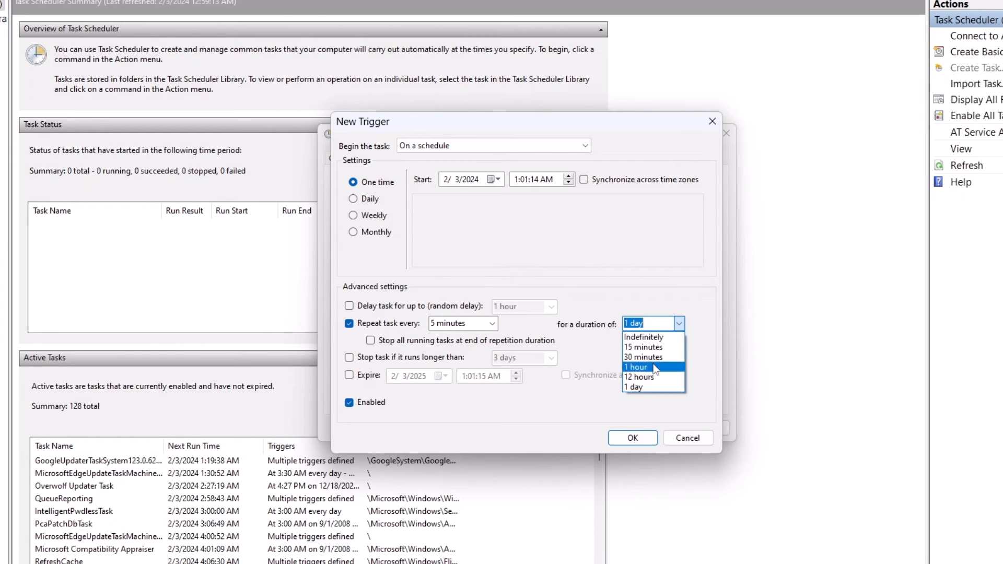
left_click(658, 337)
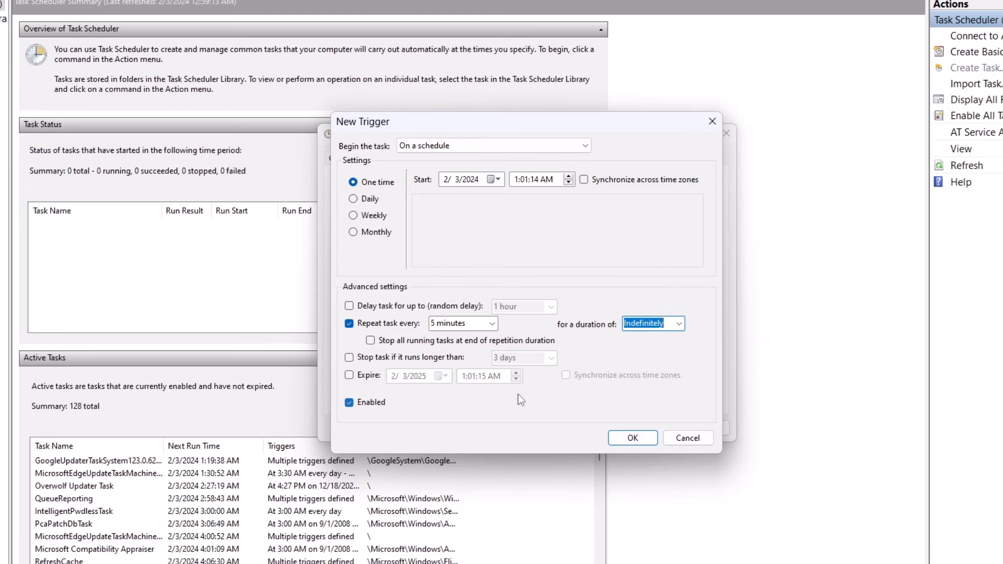
left_click(640, 439)
Add a Start a program action to the task that runs EmptyStandbyList (1).exe from the Downloads folder.
left_click(412, 158)
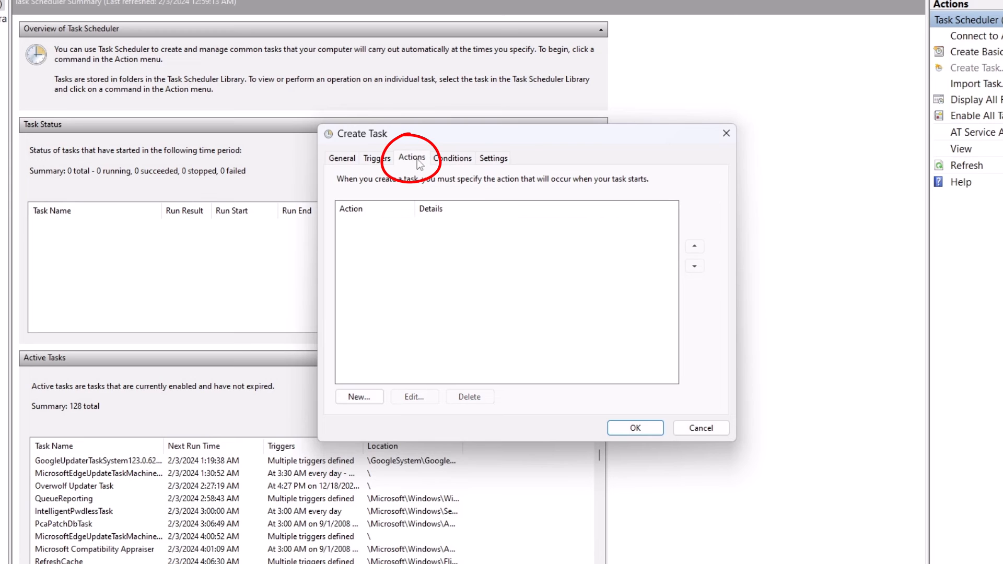
left_click(374, 399)
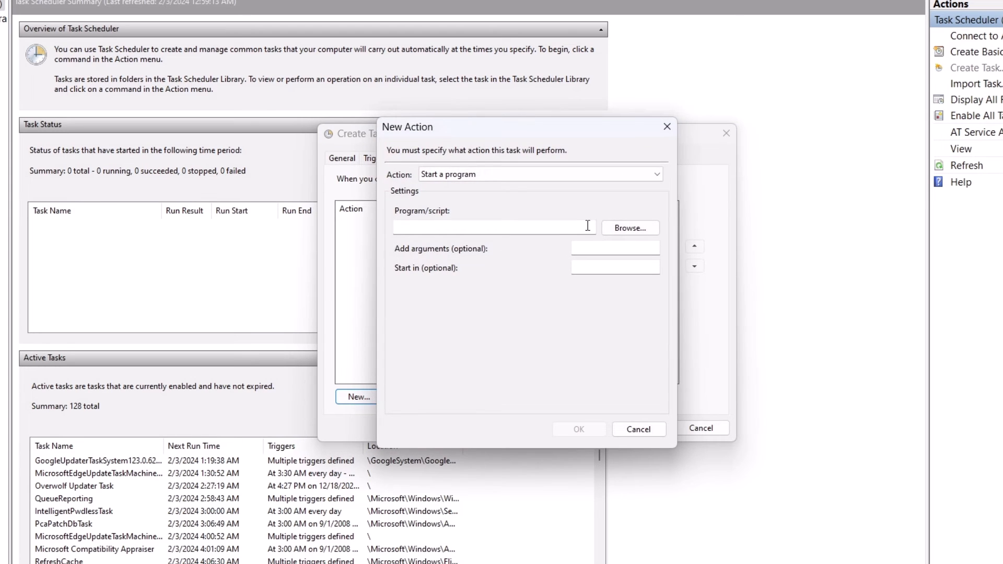
left_click(624, 230)
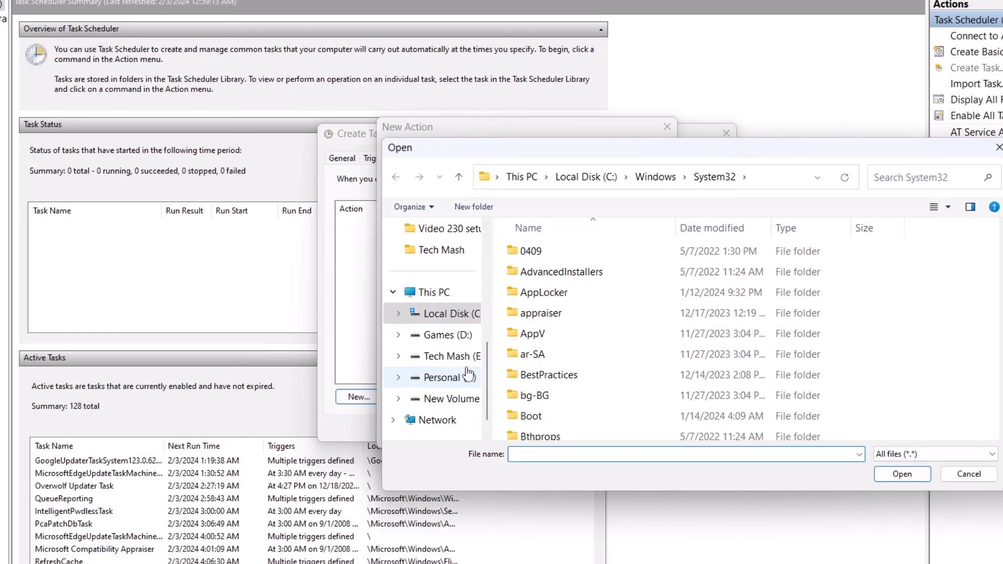
scroll(468, 373, "up", 1)
scroll(469, 375, "up", 4)
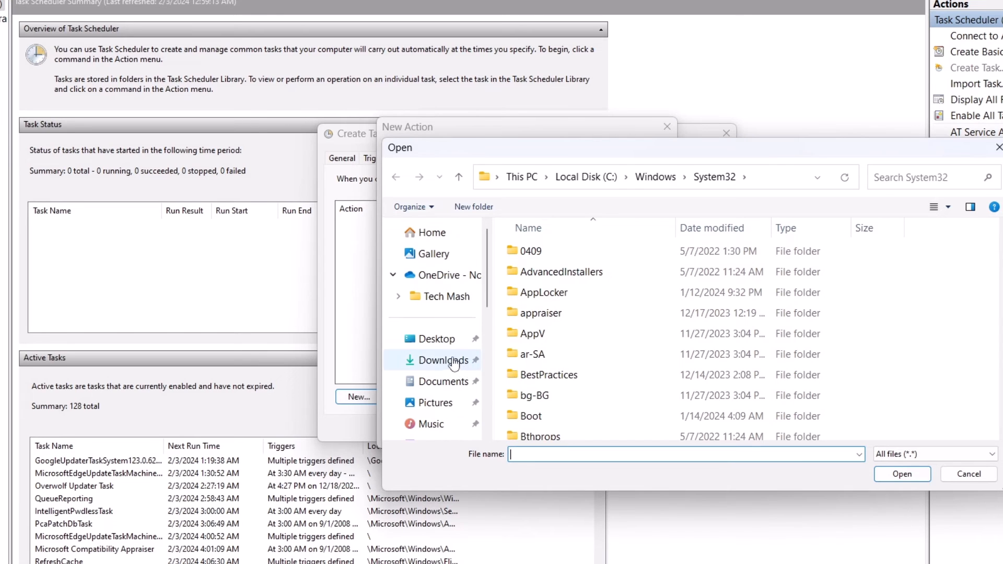
scroll(453, 362, "down", 1)
left_click(448, 294)
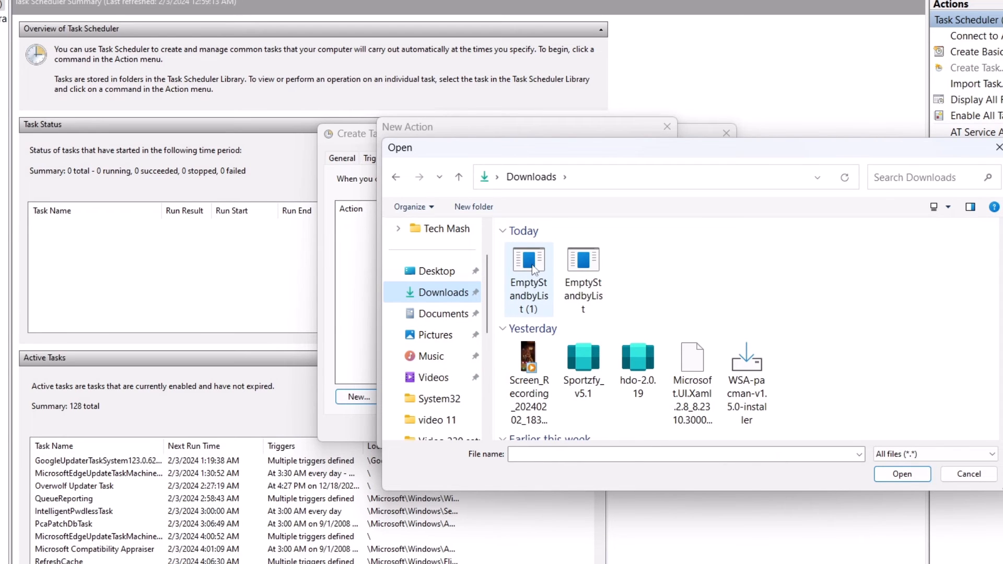
left_click(533, 275)
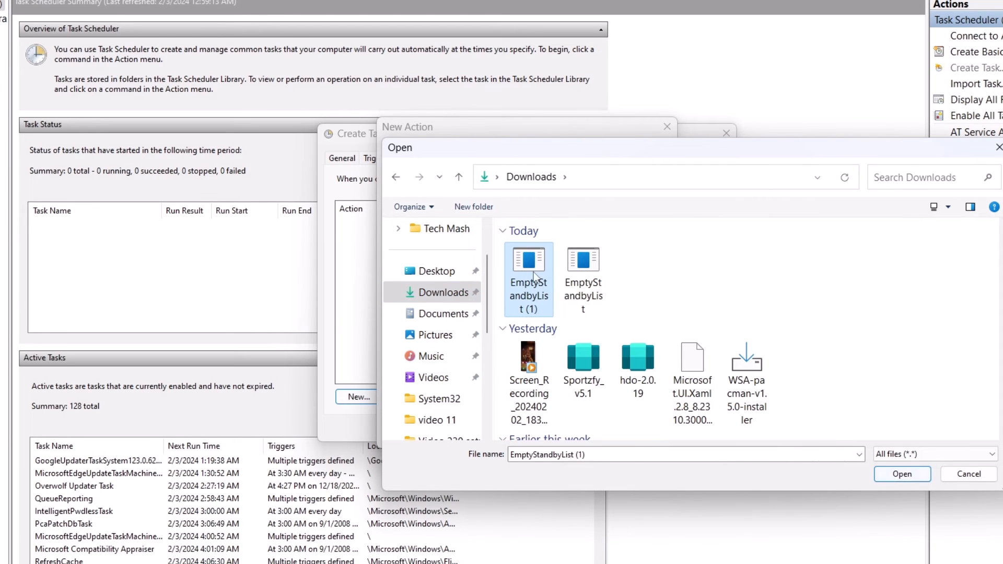
double_click(534, 275)
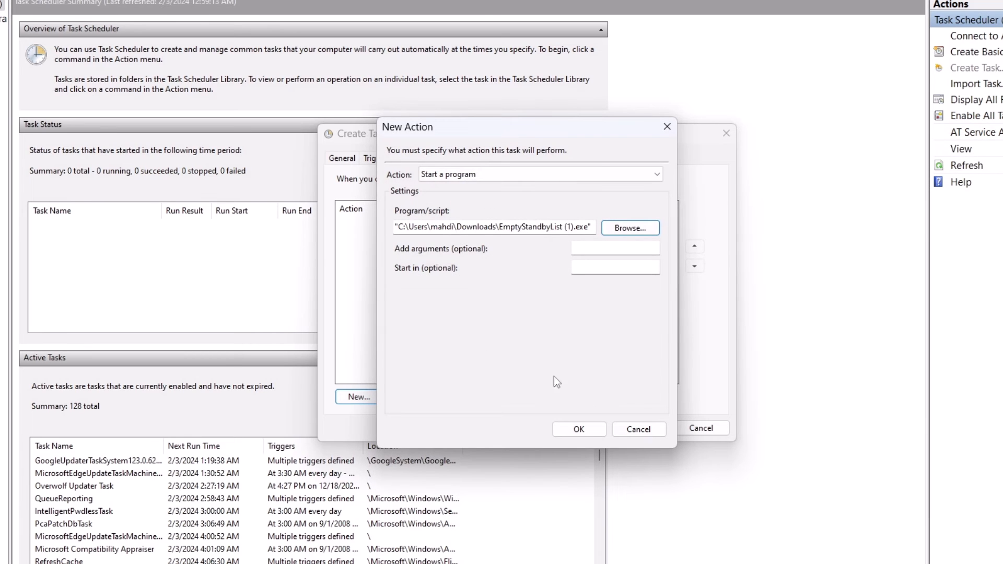
left_click(590, 430)
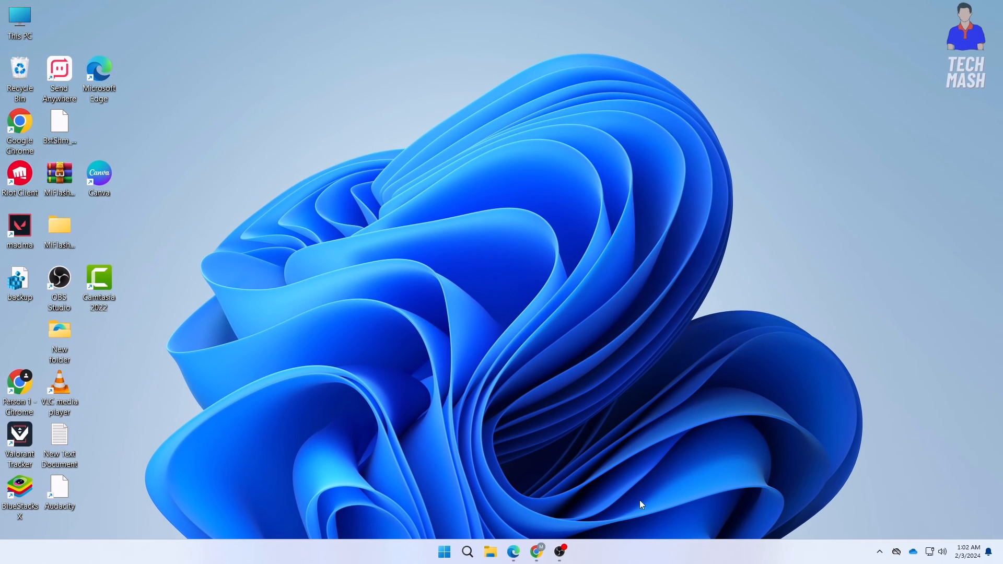
Open Task Manager and examine the memory usage and cached amount in its performance view.
key("ctrl+shift+Escape")
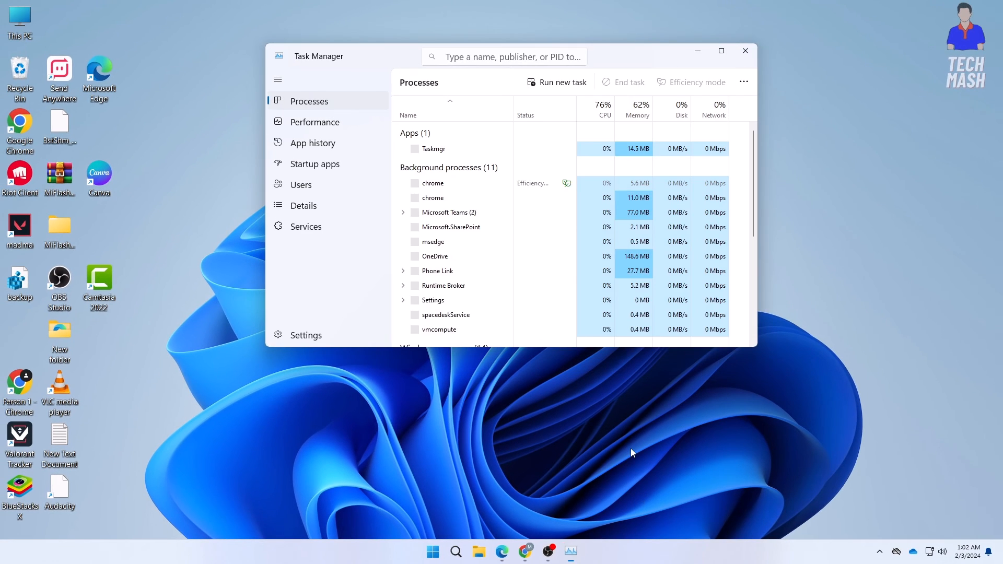
left_click(314, 122)
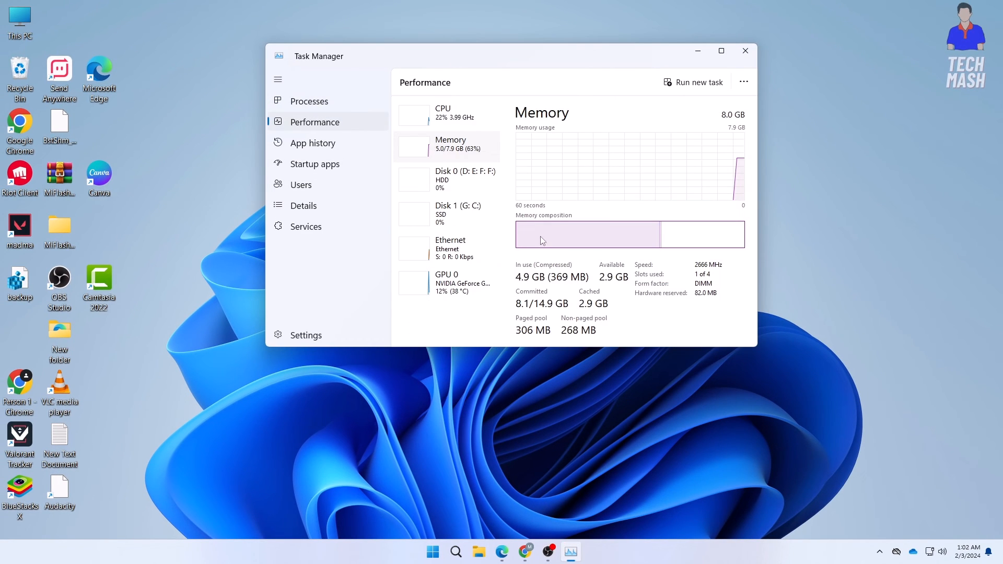